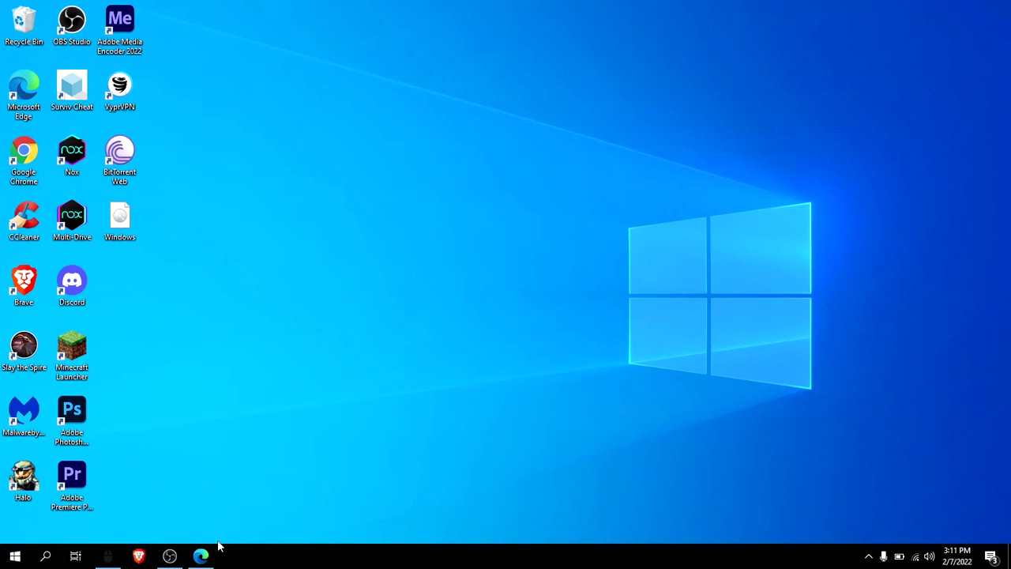
- Bring up the Edge new-tab window from the taskbar, then minimize it to show the desktop
left_click(206, 557)
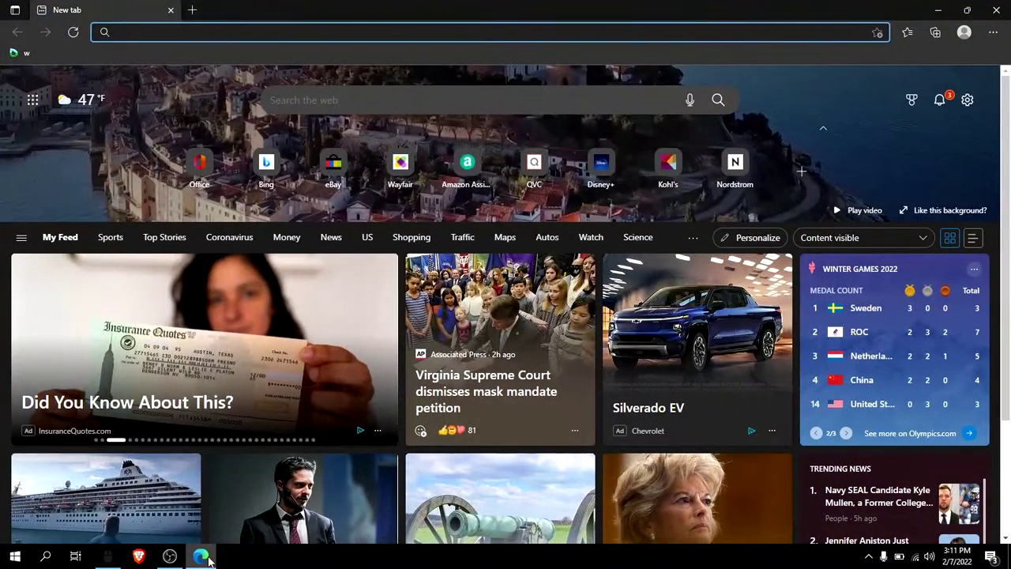
left_click(204, 557)
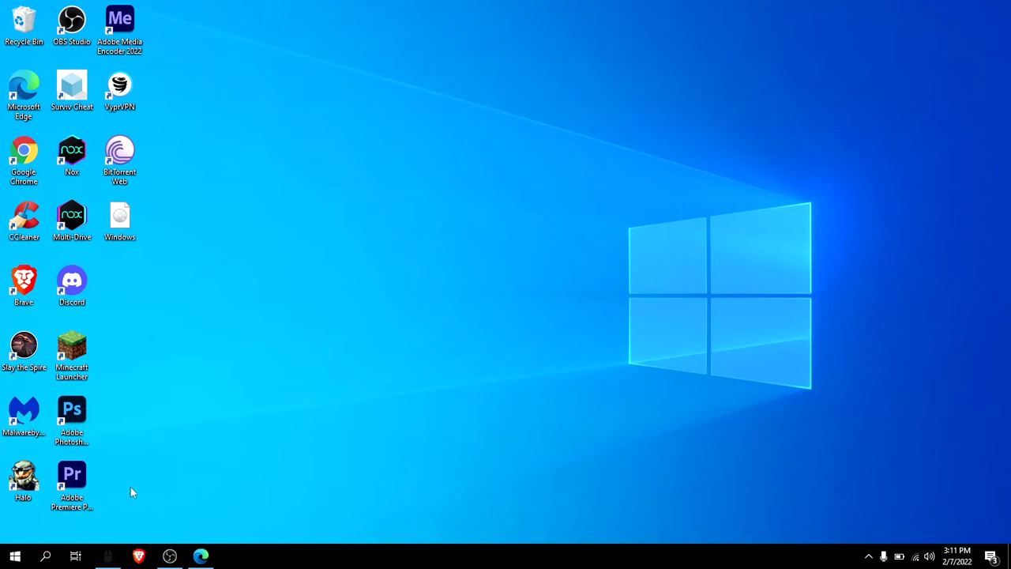
- Search the web in Edge for 'windows 10 media creation tool'
left_click(202, 555)
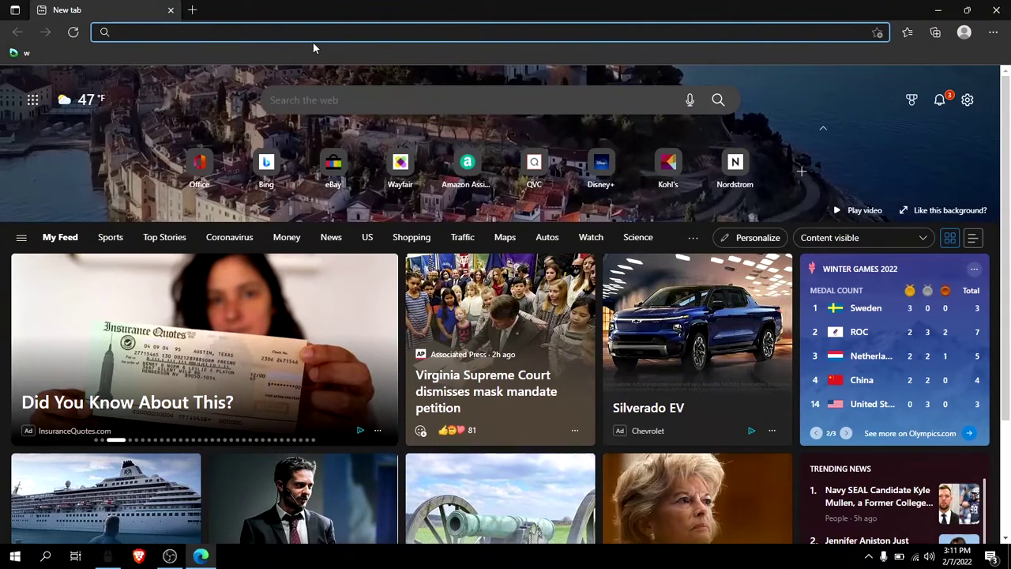
type("wind")
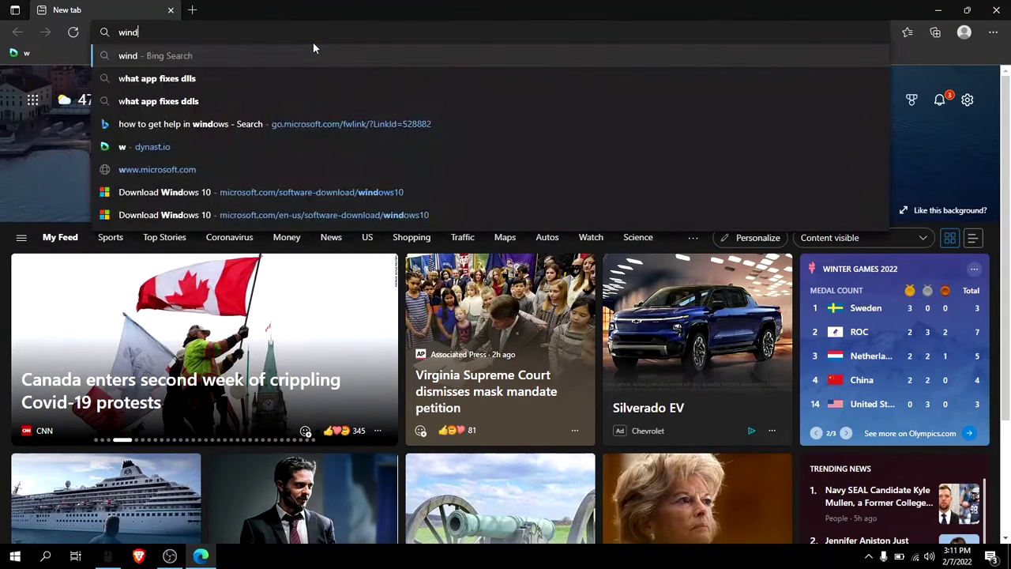
type("ows 10")
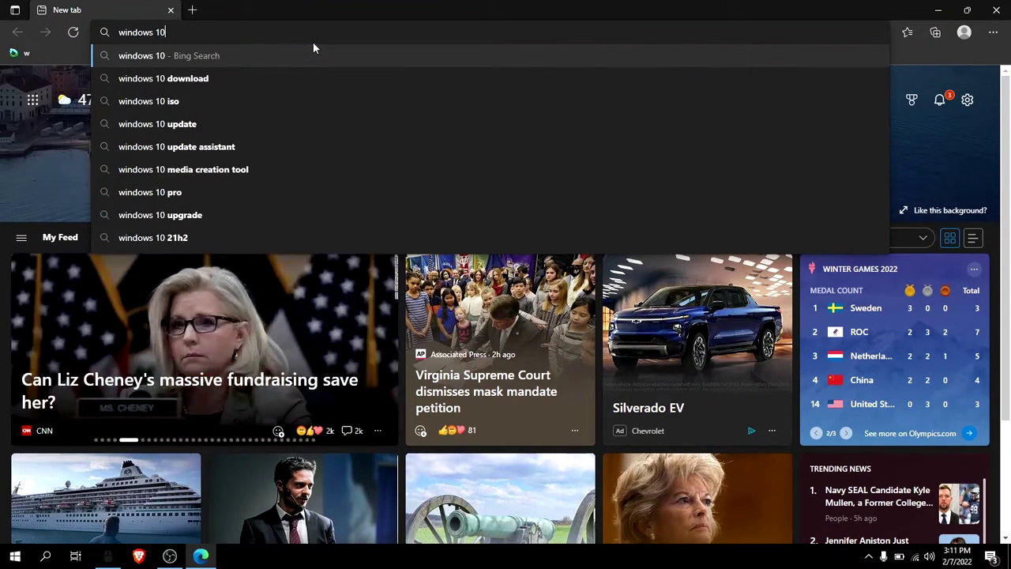
type(" media")
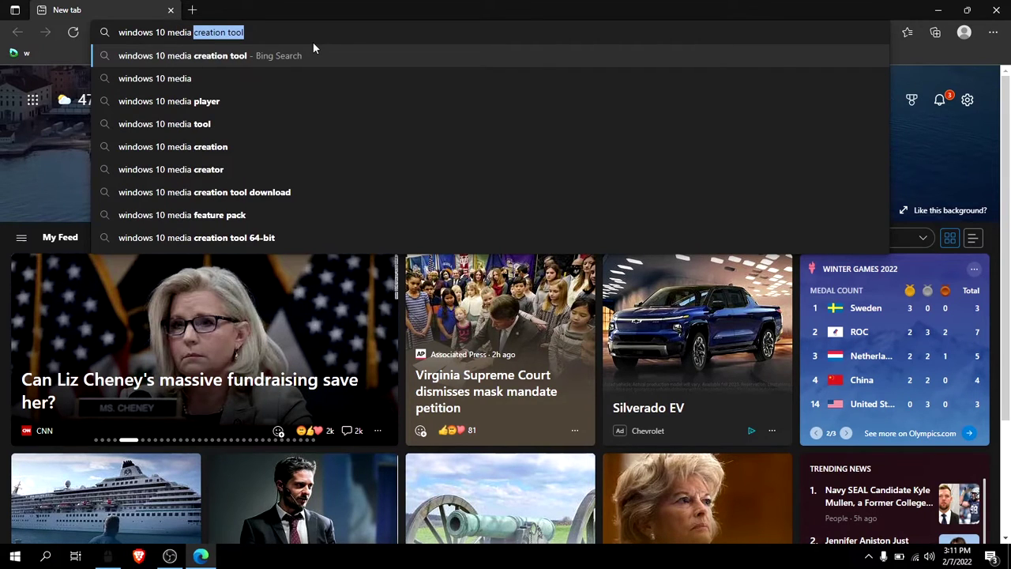
key("Return")
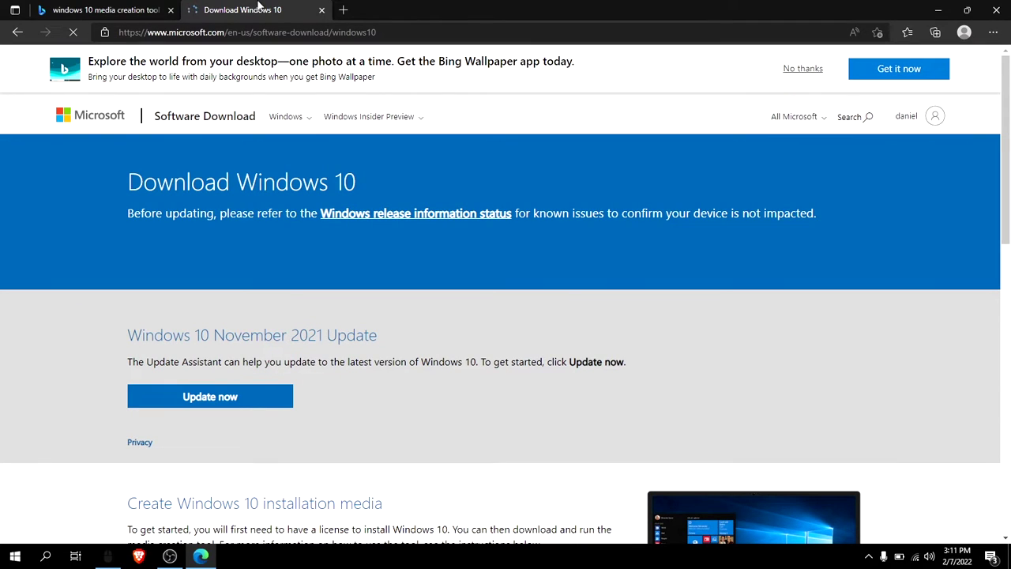
- Close the download page and run MediaCreationTool21H2 from the Downloads folder
key("ctrl+w")
left_click(15, 556)
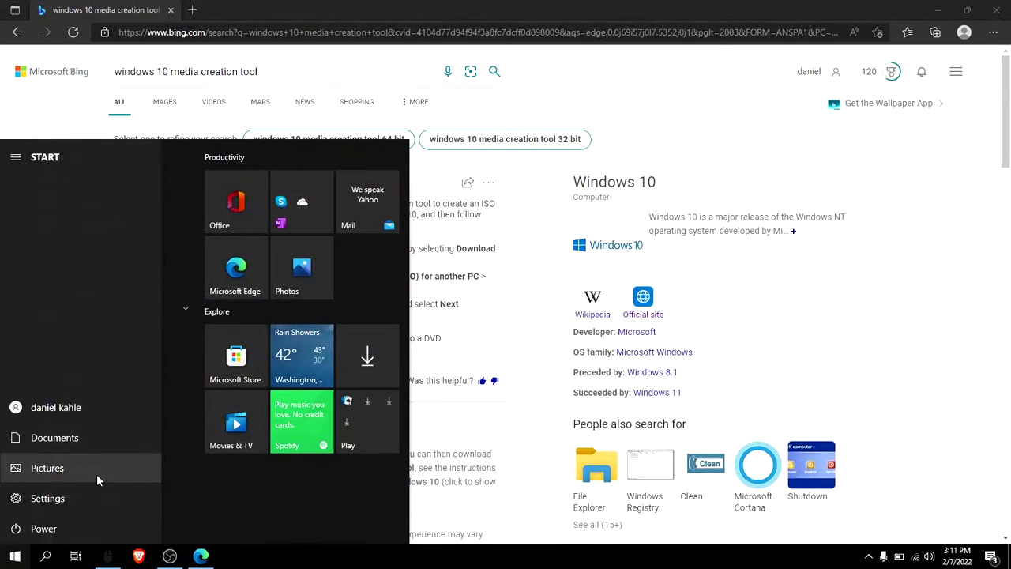
left_click(14, 439)
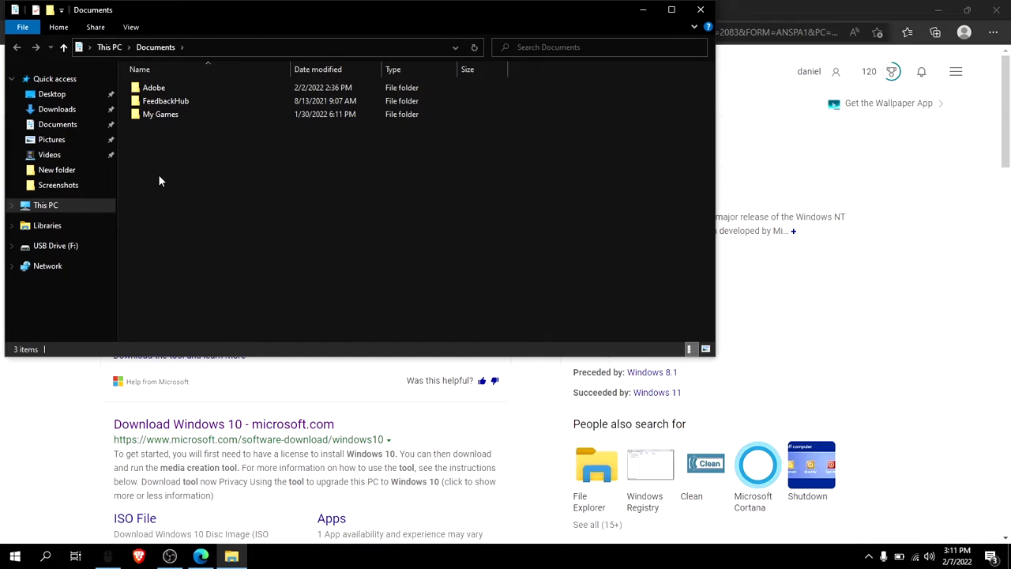
left_click(74, 111)
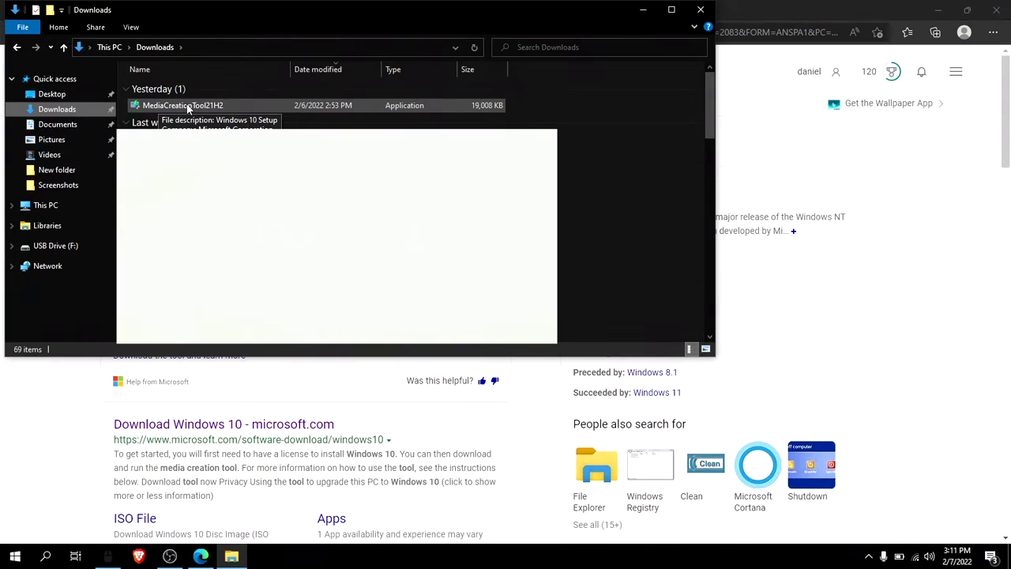
left_click(188, 108)
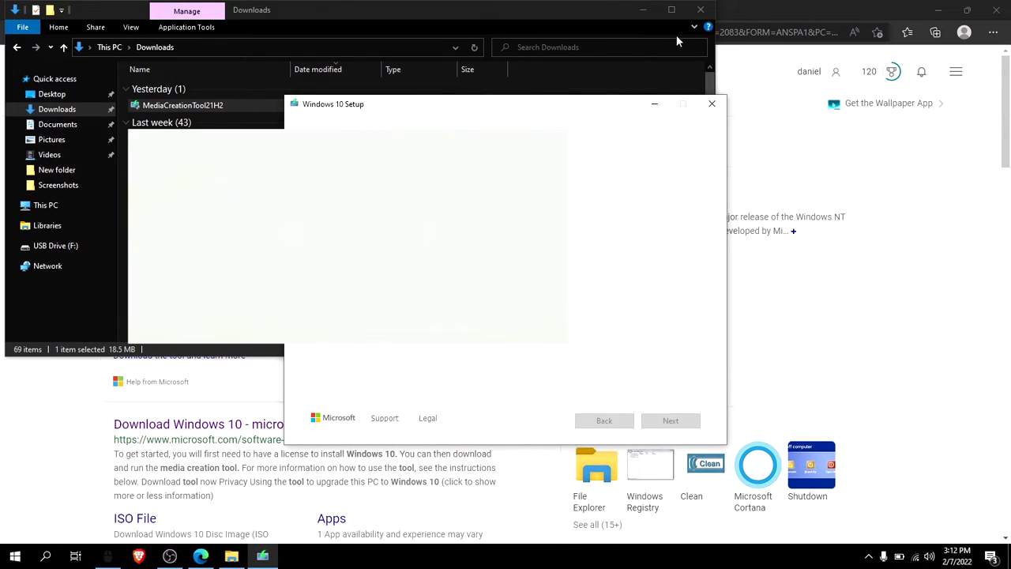
- Close the Downloads window, scroll through the Windows 10 license terms and accept them
left_click(701, 9)
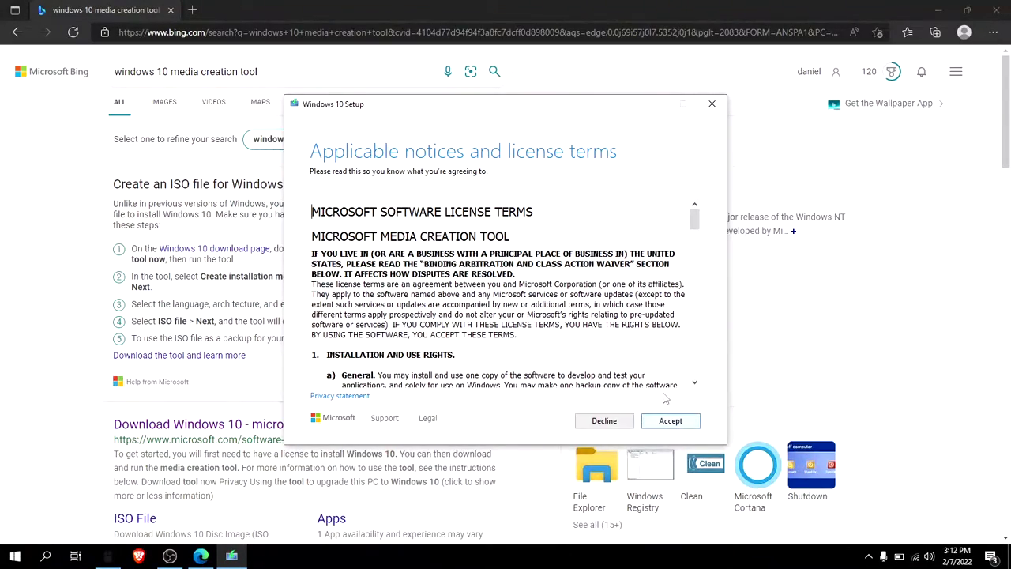
scroll(592, 293, "down", 10)
scroll(592, 293, "down", 20)
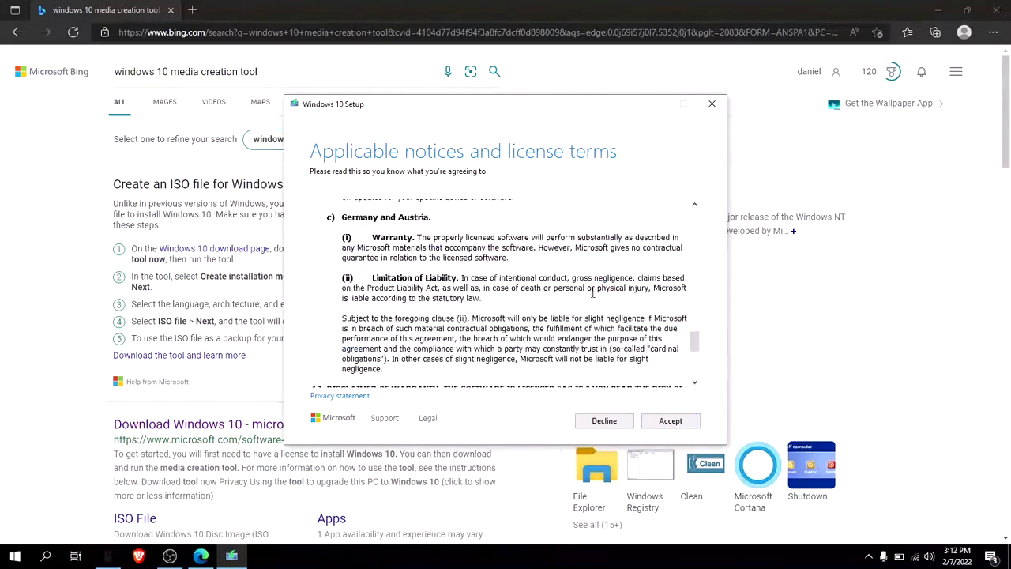
left_click(670, 422)
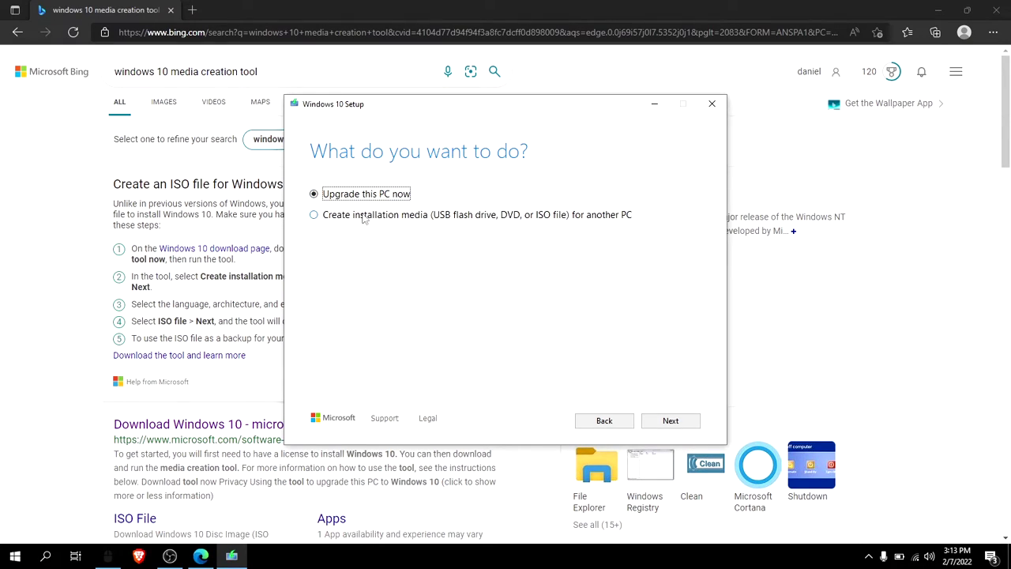
- Choose Create installation media, keeping English (United States), 64-bit (x64) and the recommended options
left_click(415, 218)
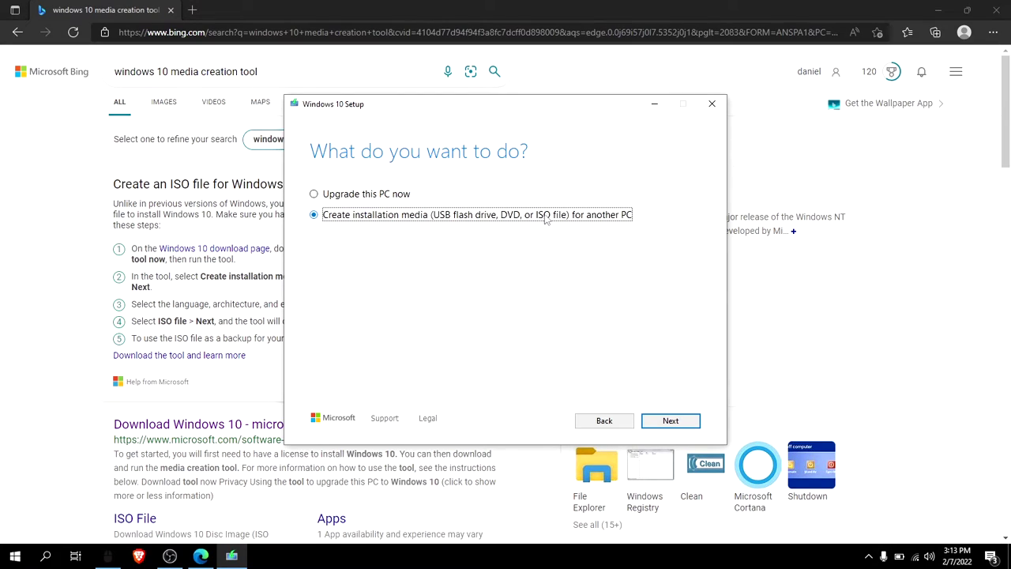
left_click(670, 420)
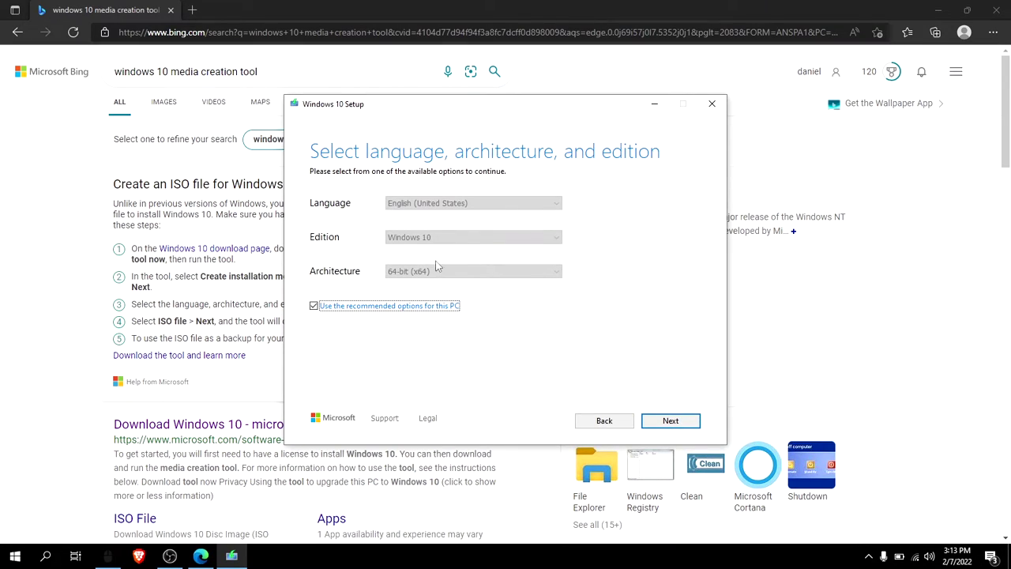
left_click(313, 306)
left_click(389, 274)
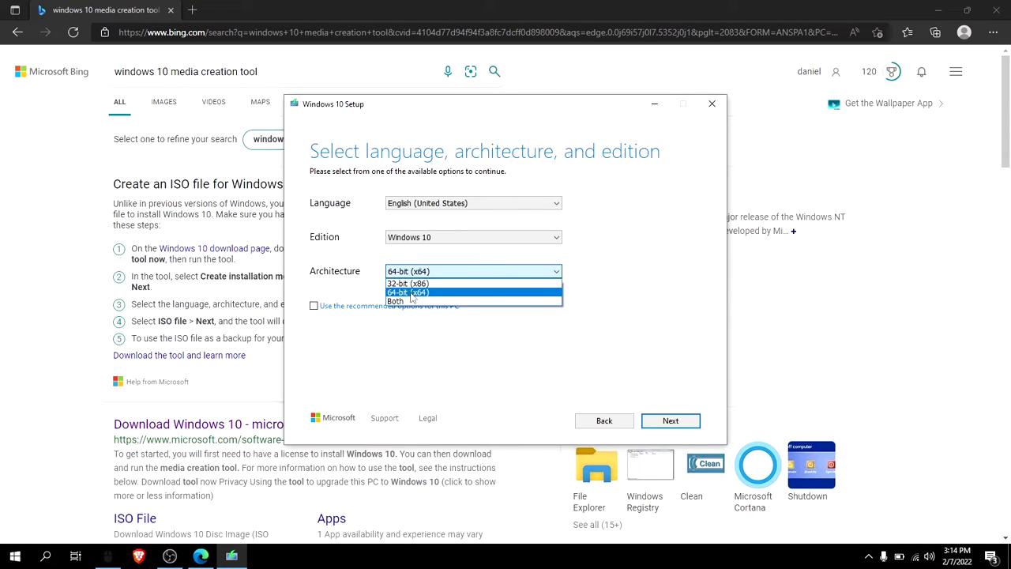
left_click(415, 294)
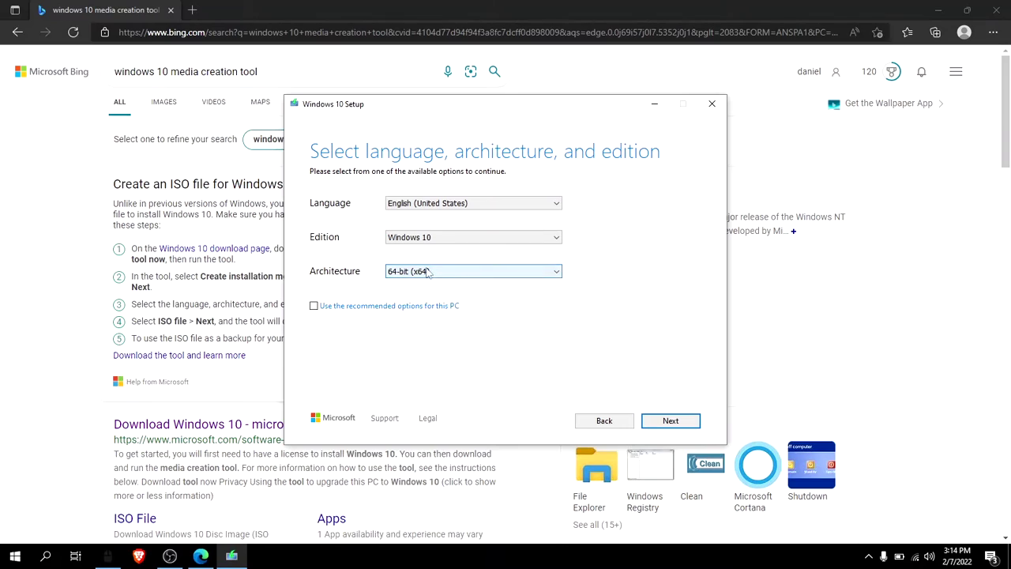
left_click(444, 241)
left_click(463, 207)
left_click(462, 207)
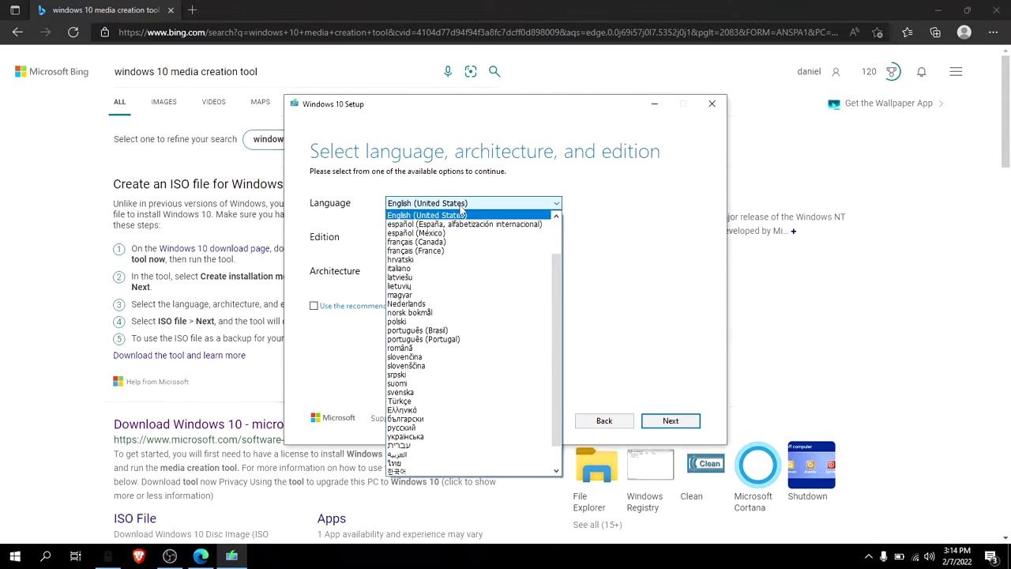
left_click(464, 205)
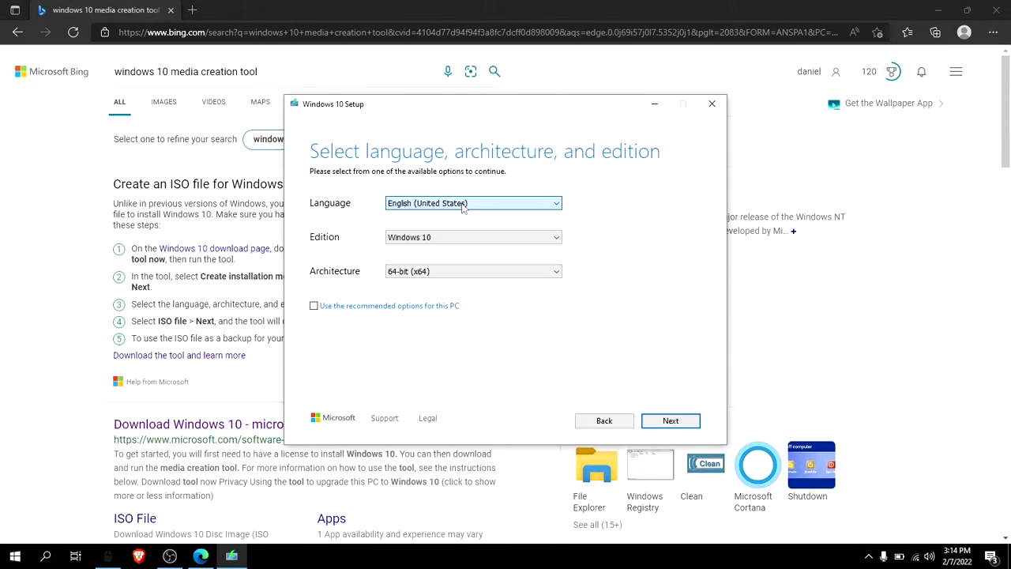
left_click(313, 307)
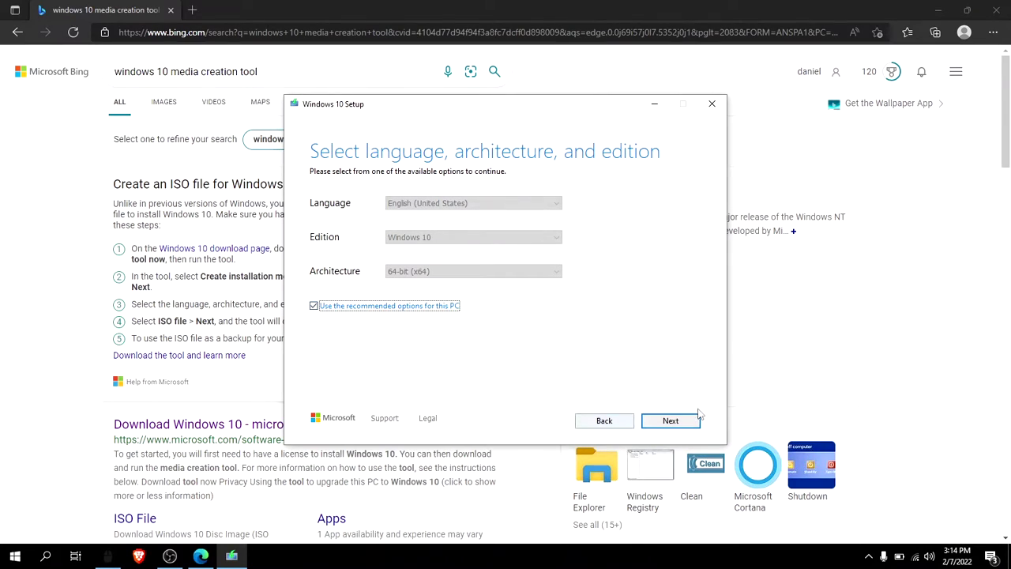
left_click(670, 422)
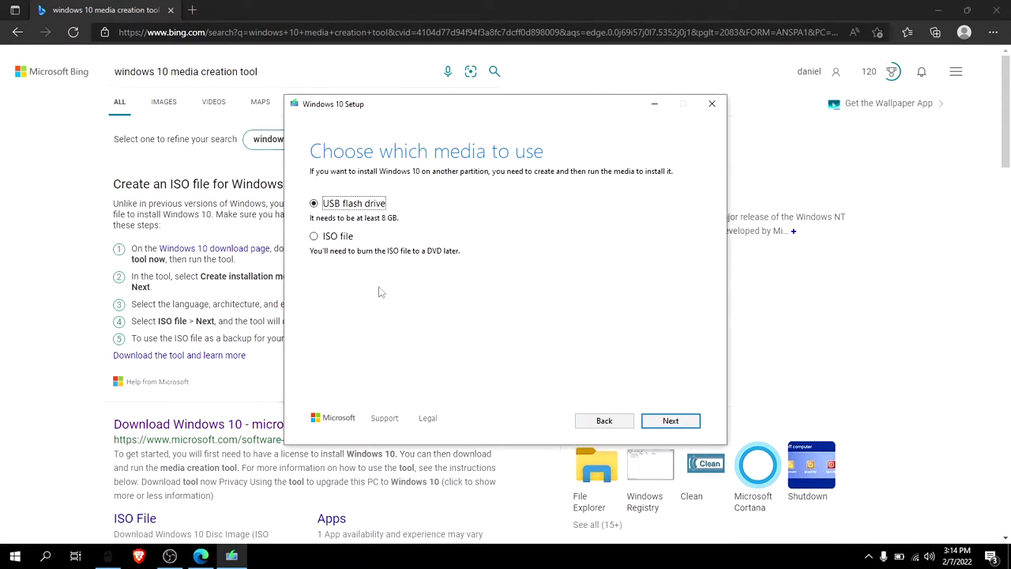
- Pick ISO file as the media, cancel the save location, quit Setup and minimize Edge
left_click(314, 237)
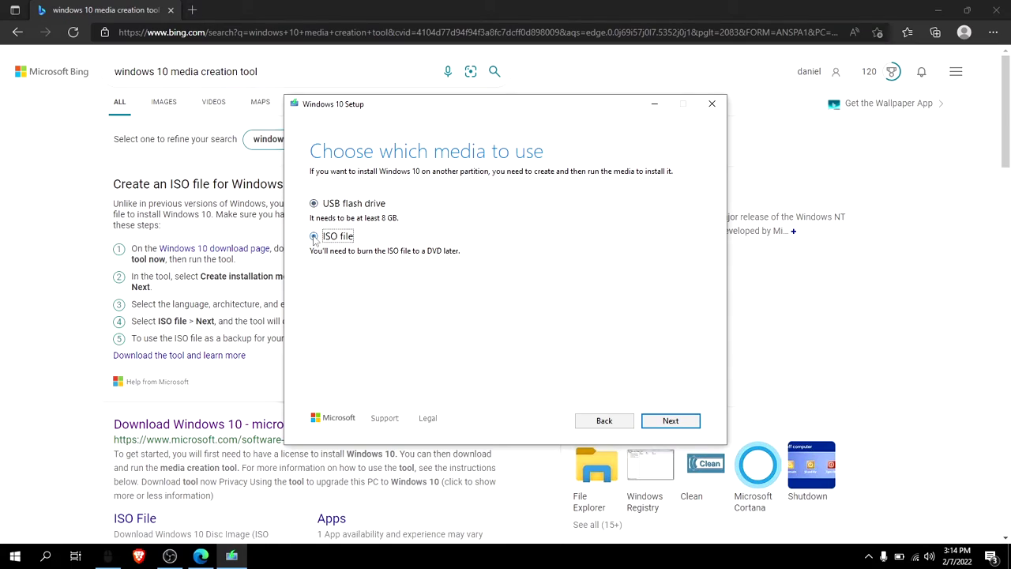
left_click(686, 427)
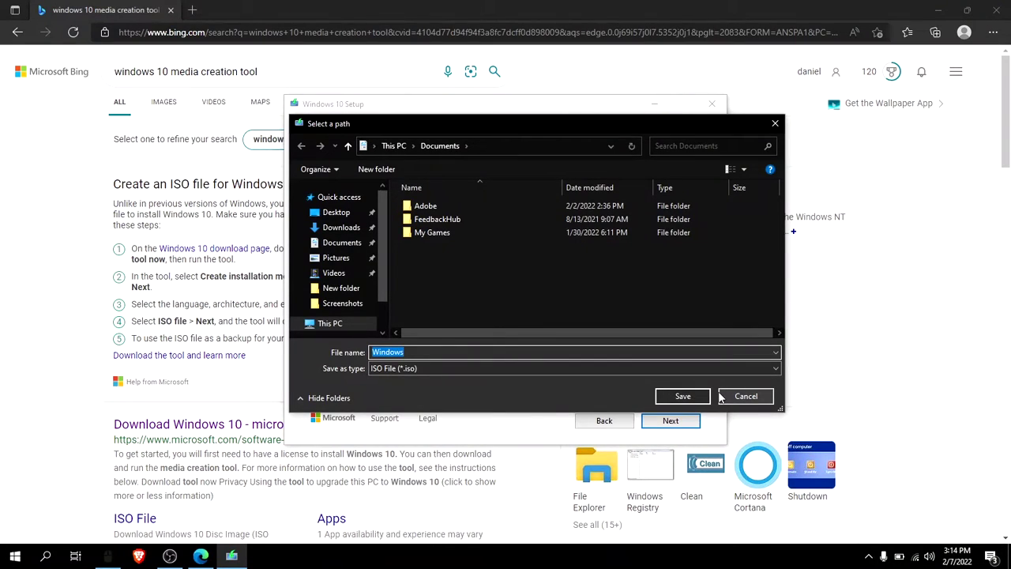
left_click(725, 396)
left_click(712, 103)
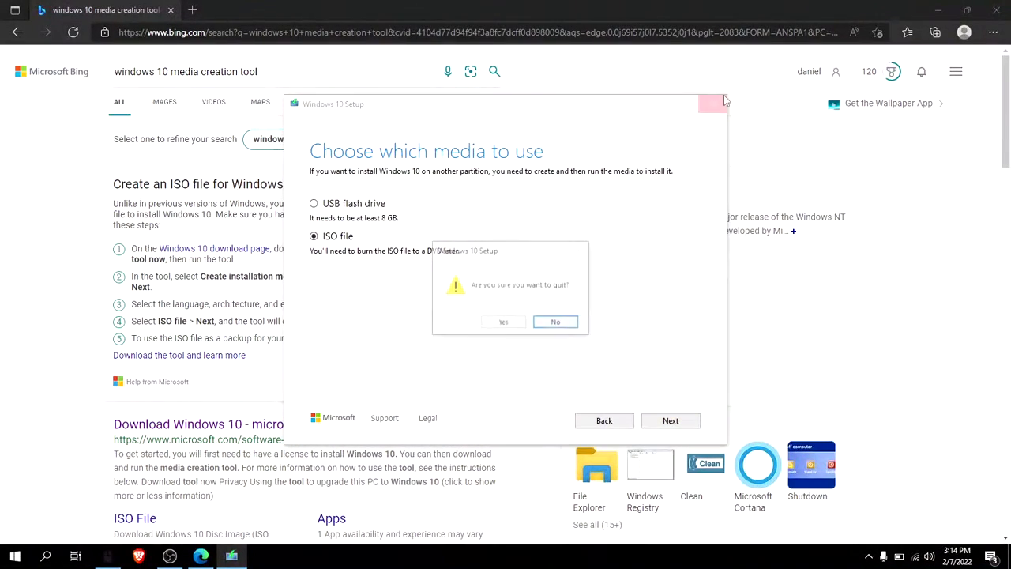
left_click(504, 322)
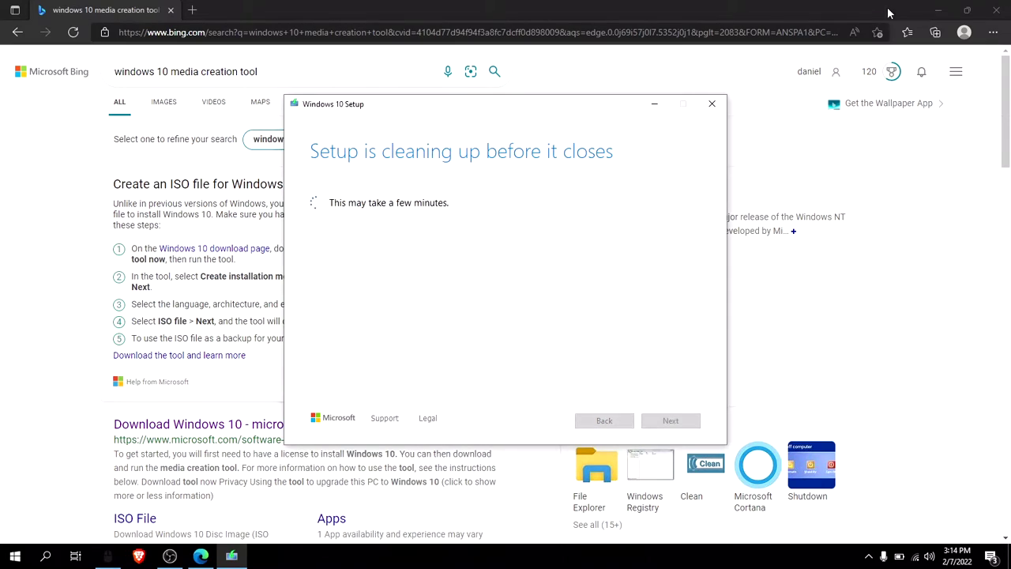
left_click(938, 9)
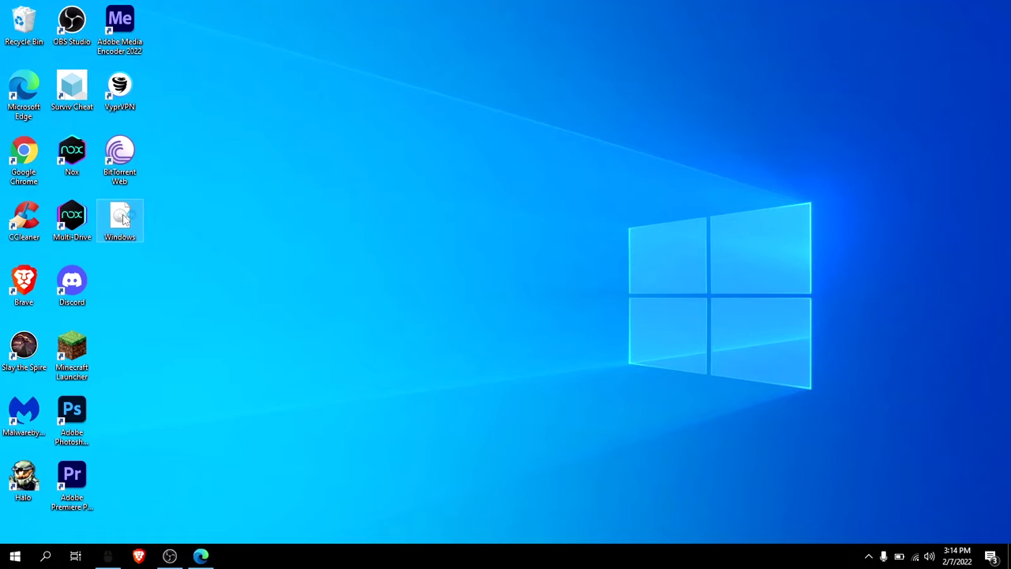
- Mount the Windows ISO and start its installer, then quit it and close the drive window
double_click(124, 220)
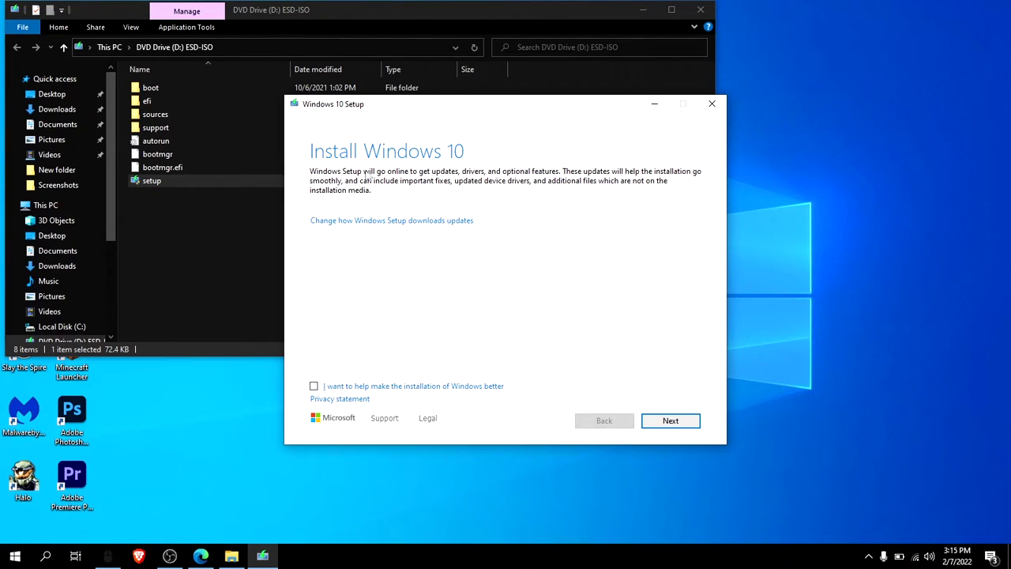
left_click(683, 422)
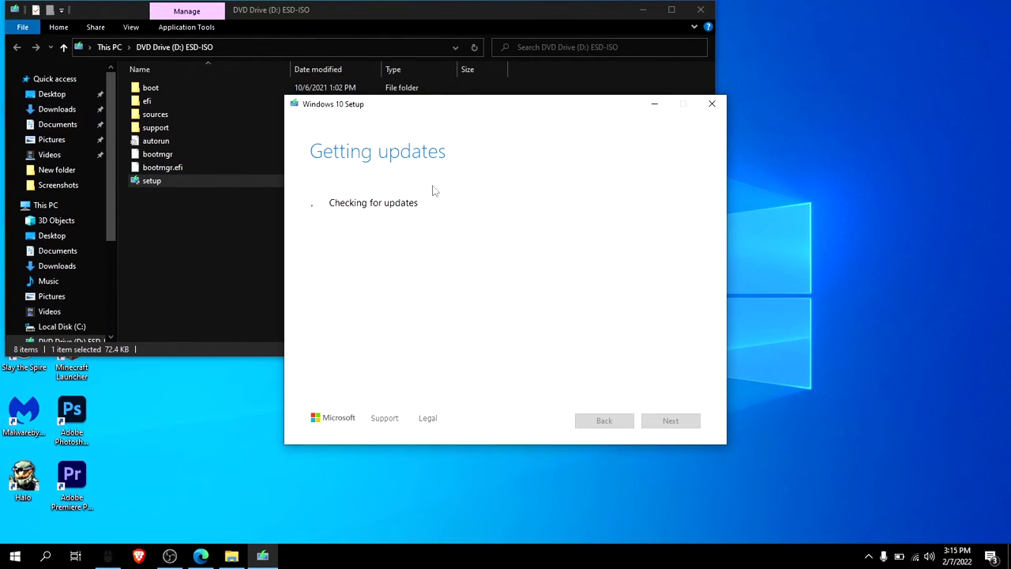
left_click(720, 101)
left_click(506, 325)
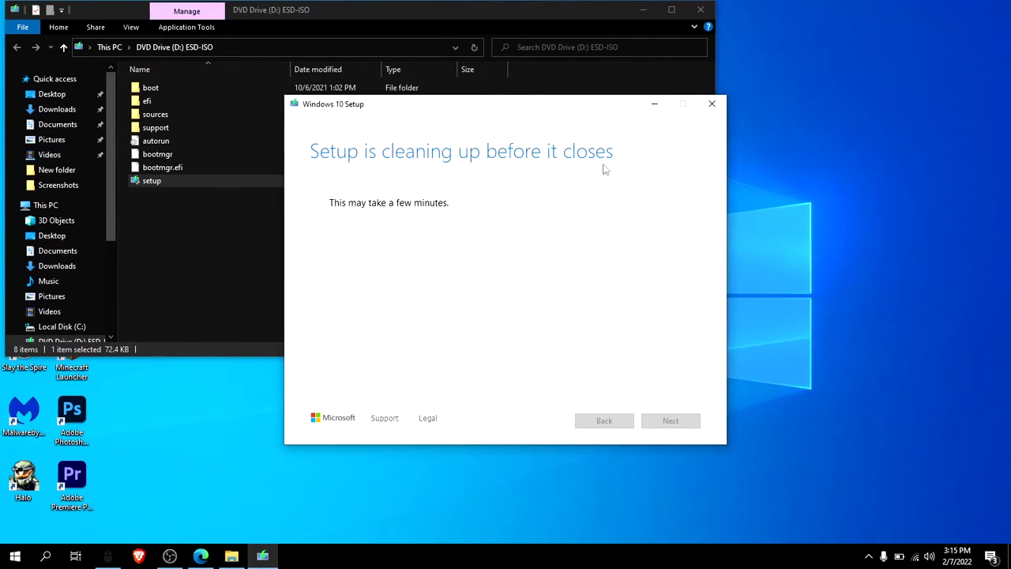
left_click(700, 10)
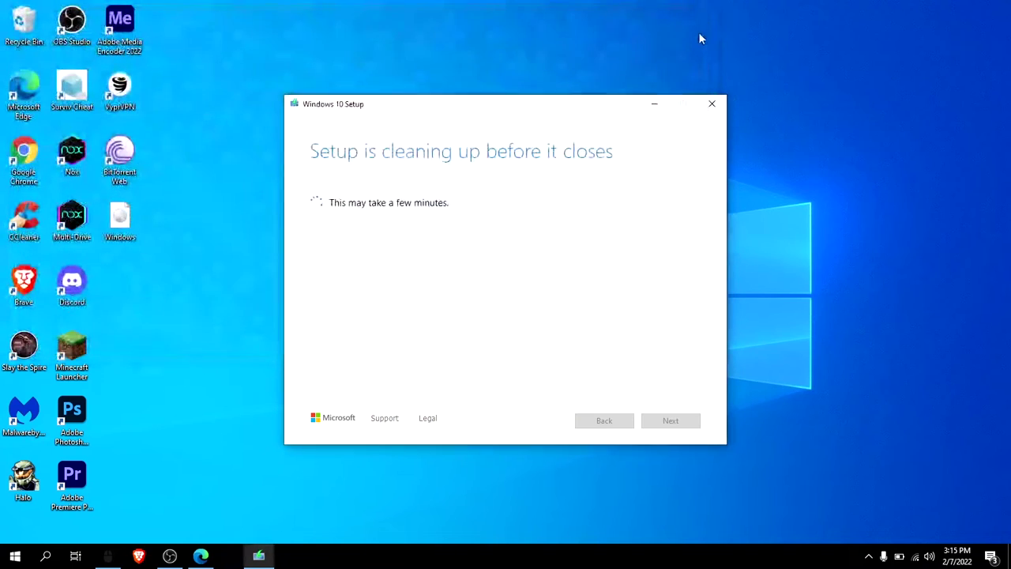
left_click(655, 104)
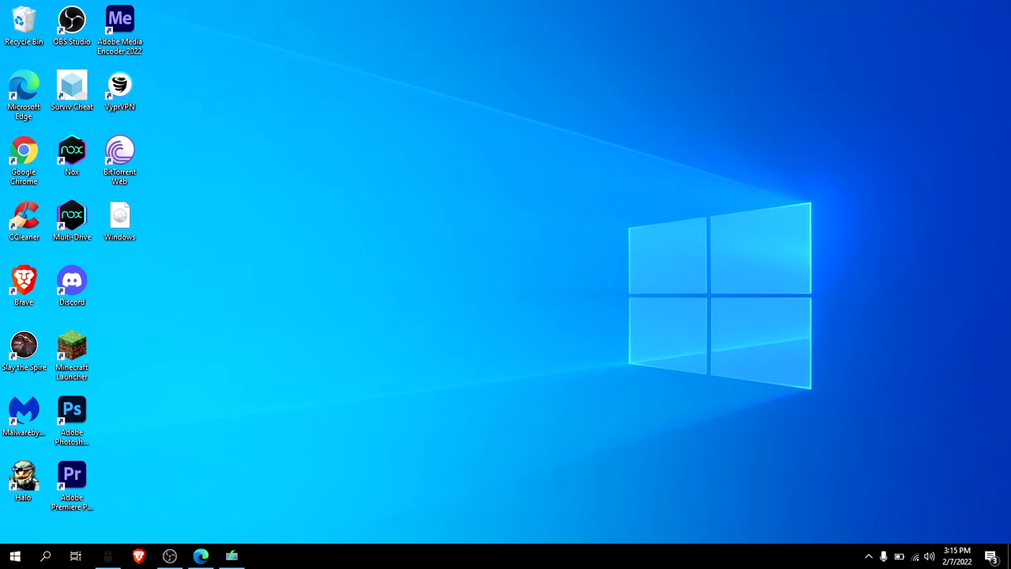
- Dismiss the taskbar menu and run msconfig from the Run dialog
right_click(510, 550)
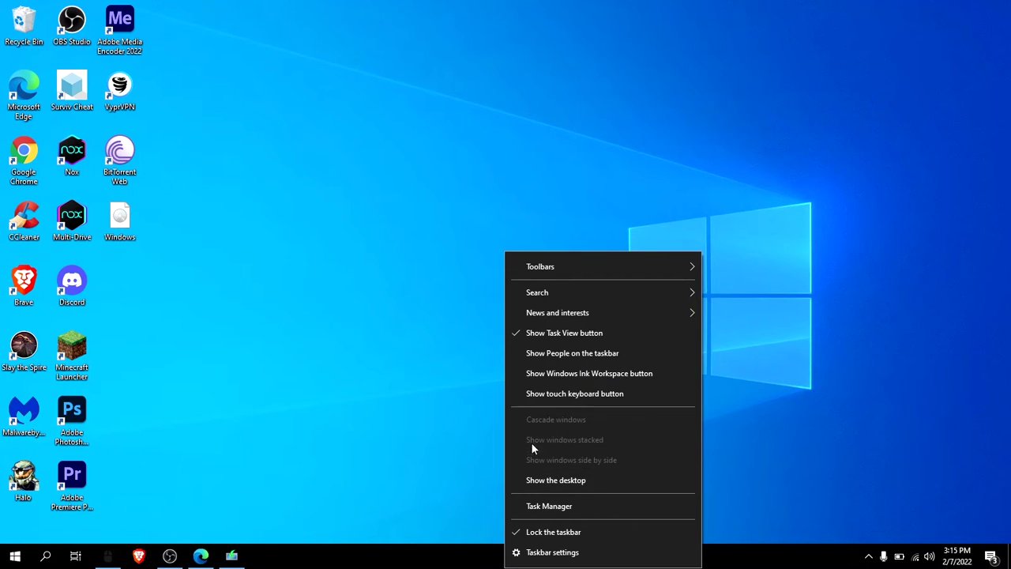
left_click(436, 390)
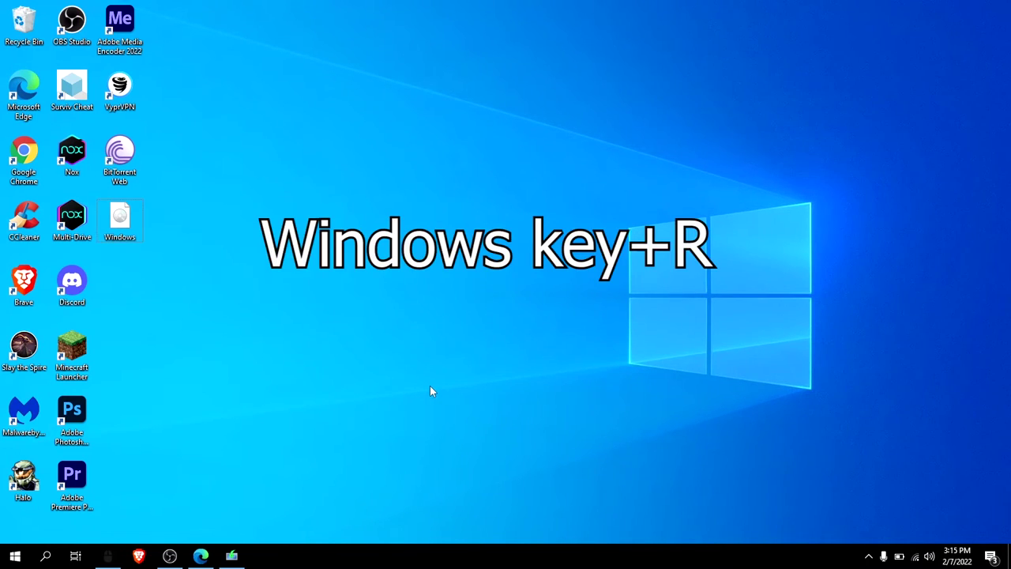
key("super+r")
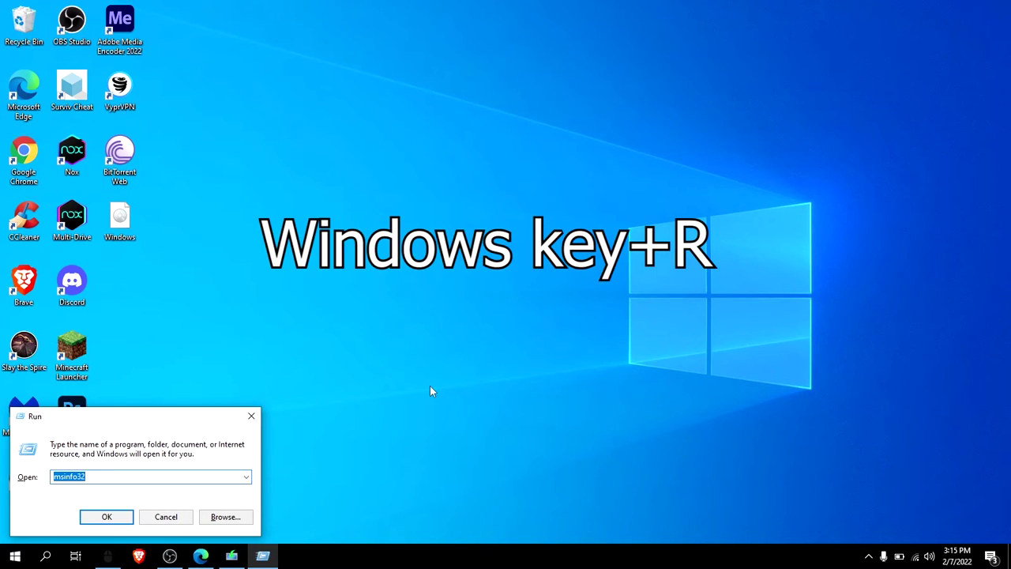
key("BackSpace")
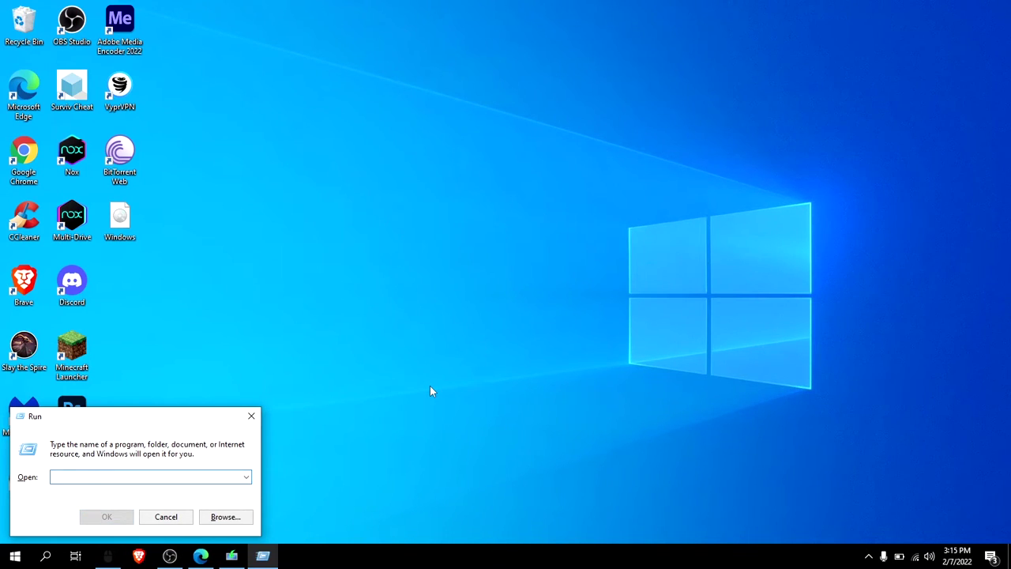
type("msconfig")
key("BackSpace")
key("BackSpace")
key("BackSpace")
key("BackSpace")
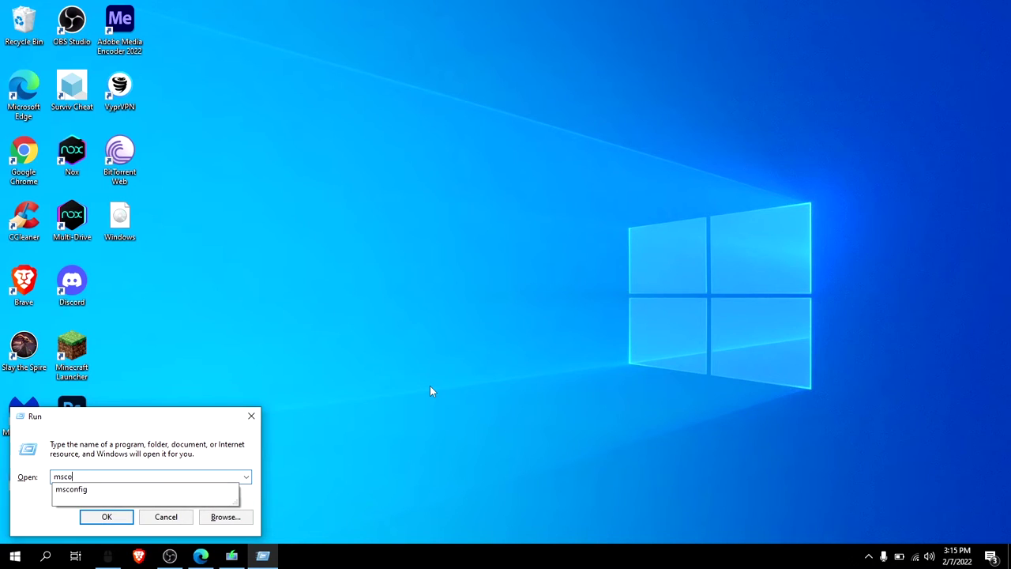
type("nfig")
key("Return")
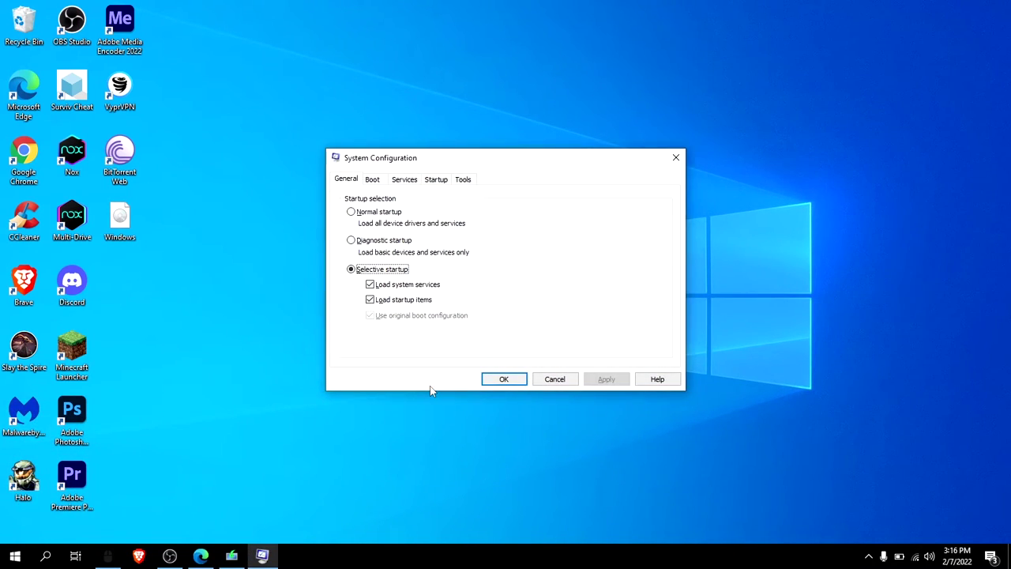
- On the Services tab, hide Microsoft services and untick every listed non-Microsoft service
left_click(402, 181)
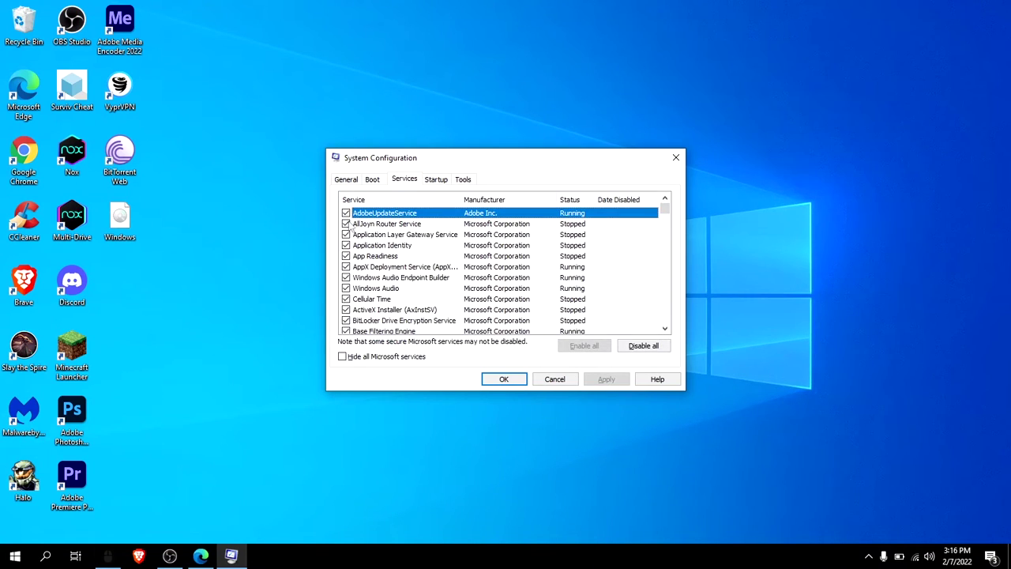
left_click(346, 358)
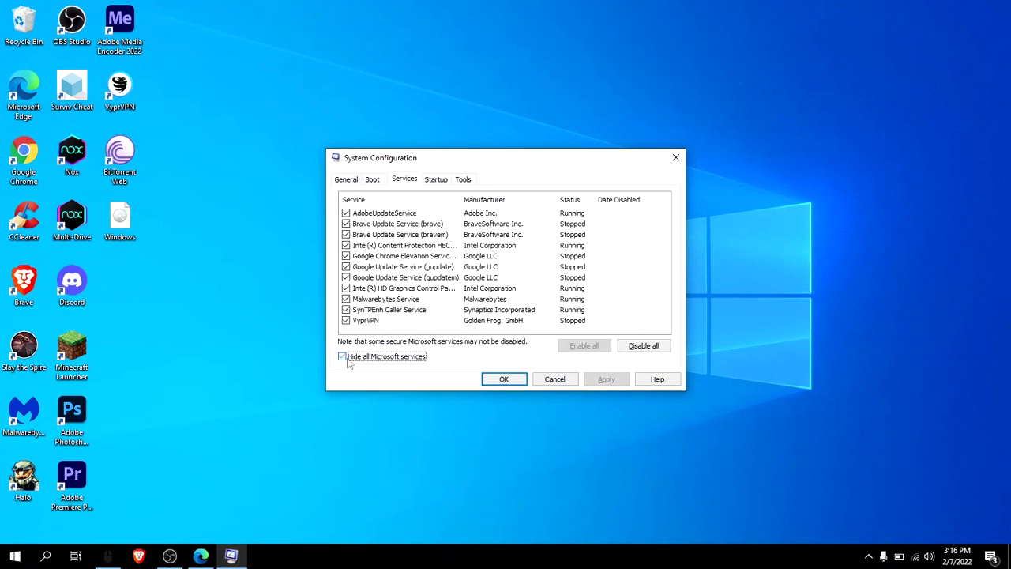
left_click(346, 214)
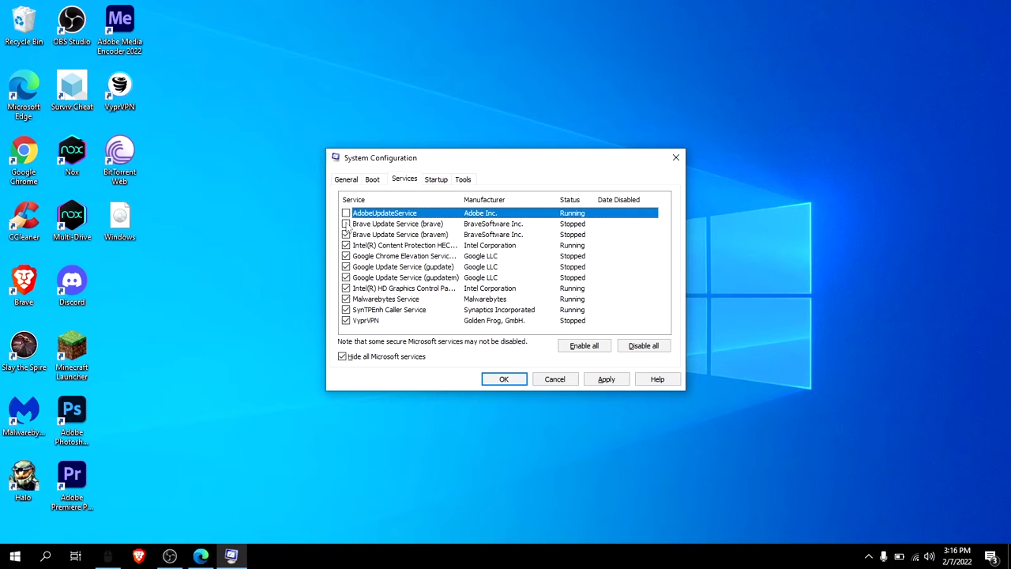
left_click(347, 235)
left_click(346, 245)
left_click(346, 256)
left_click(346, 266)
left_click(346, 277)
left_click(346, 289)
left_click(346, 299)
left_click(347, 310)
left_click(346, 320)
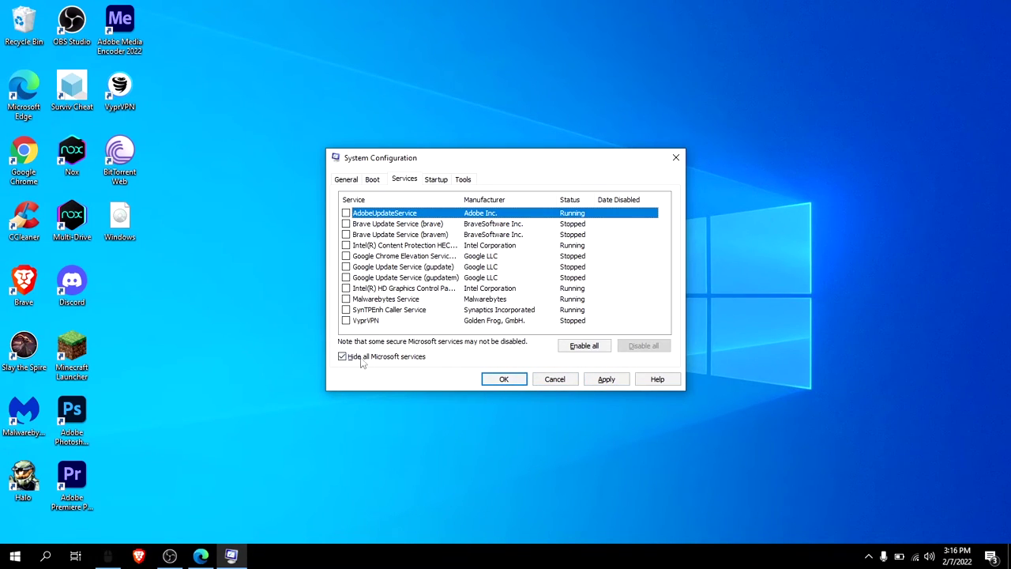
- Re-enable all non-Microsoft services, VyprVPN through AdobeUpdateService, and list Microsoft services again
left_click(346, 320)
left_click(346, 309)
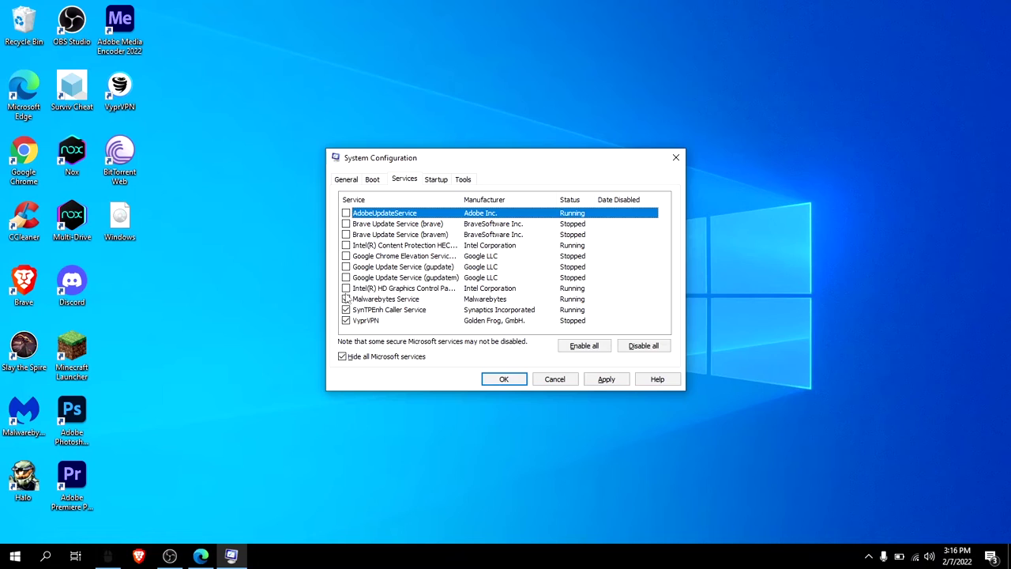
left_click(346, 299)
left_click(347, 289)
left_click(346, 277)
left_click(346, 266)
left_click(346, 256)
left_click(346, 245)
left_click(346, 224)
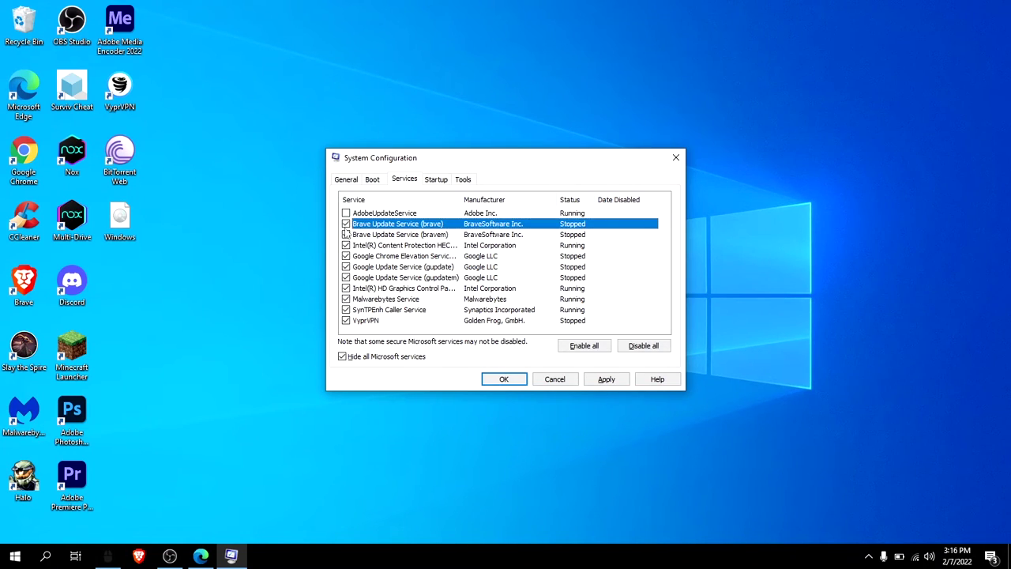
left_click(346, 234)
left_click(346, 213)
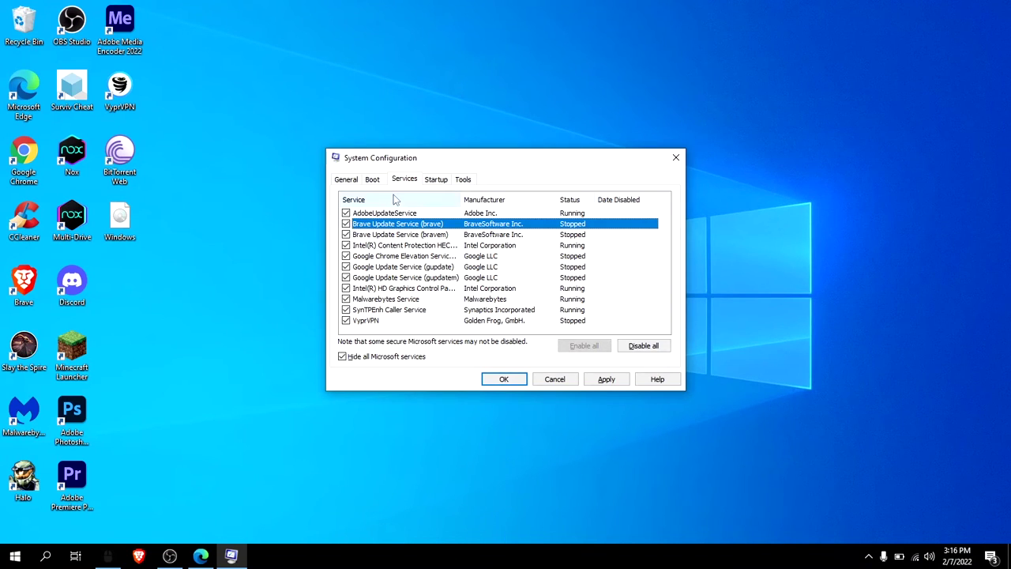
left_click(342, 356)
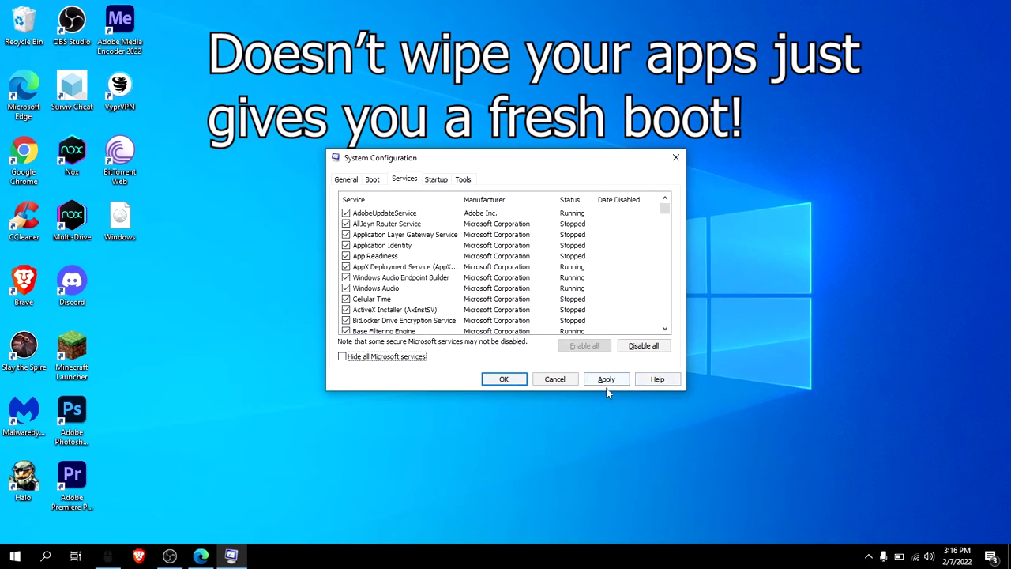
left_click(675, 158)
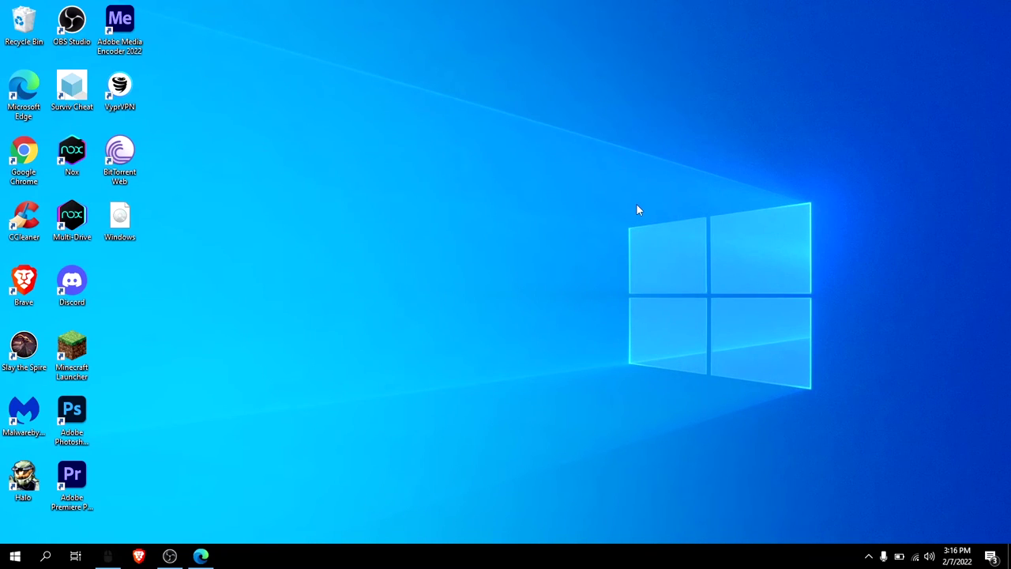